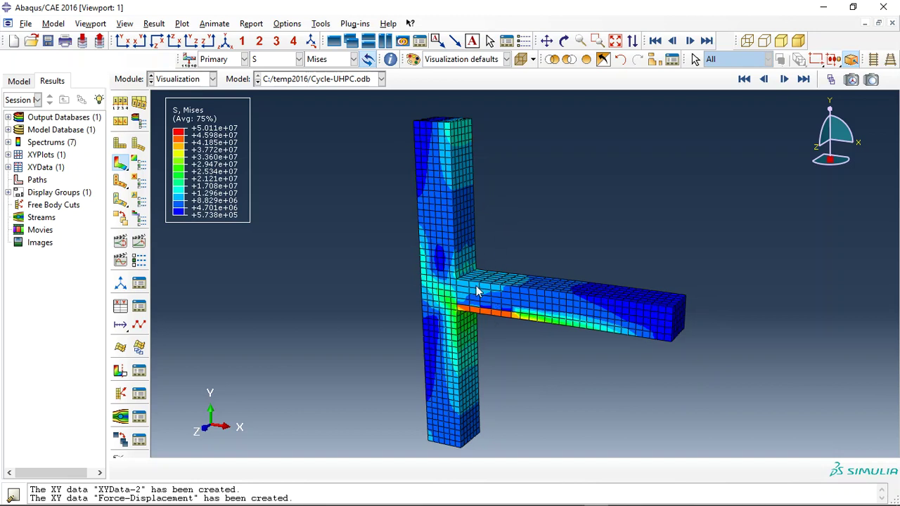
- Animate the joint's Mises stress contour through the Step-1 time history of Cycle-UHPC.odb
{"action": "scroll", "coordinate": [482, 307], "scroll_direction": "up", "scroll_amount": 1}
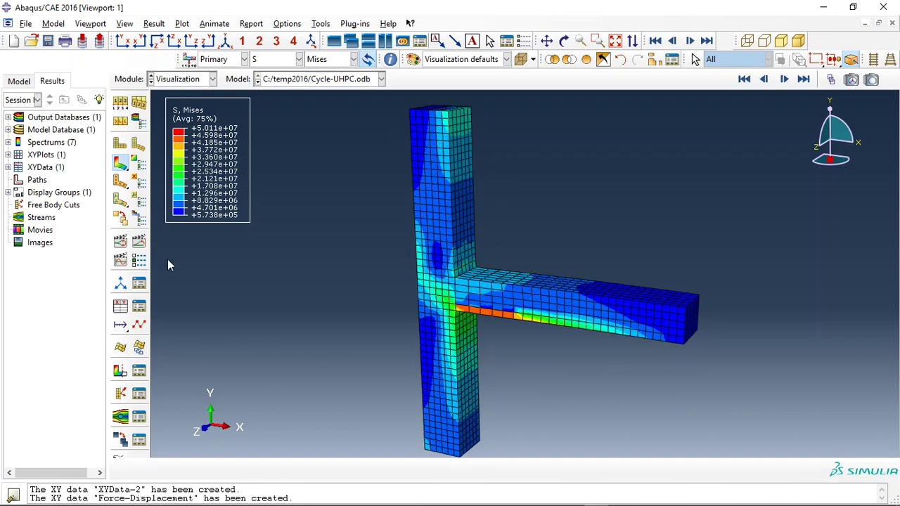
{"action": "left_click", "coordinate": [139, 242]}
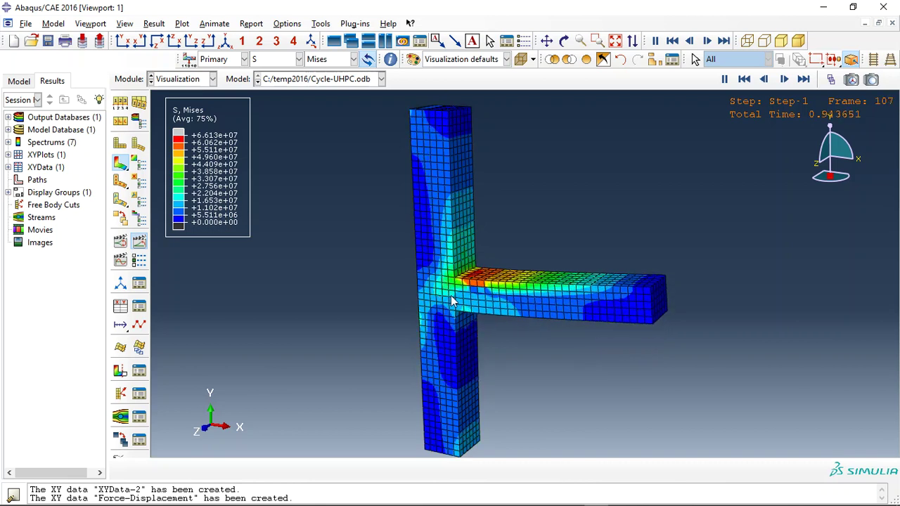
{"action": "left_click", "coordinate": [140, 165]}
{"action": "left_click", "coordinate": [282, 217]}
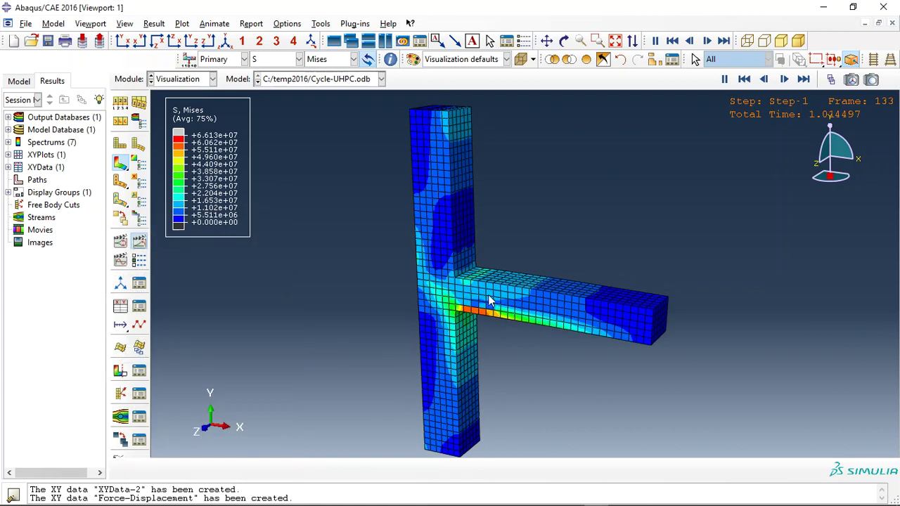
{"action": "scroll", "coordinate": [465, 314], "scroll_direction": "up", "scroll_amount": 2}
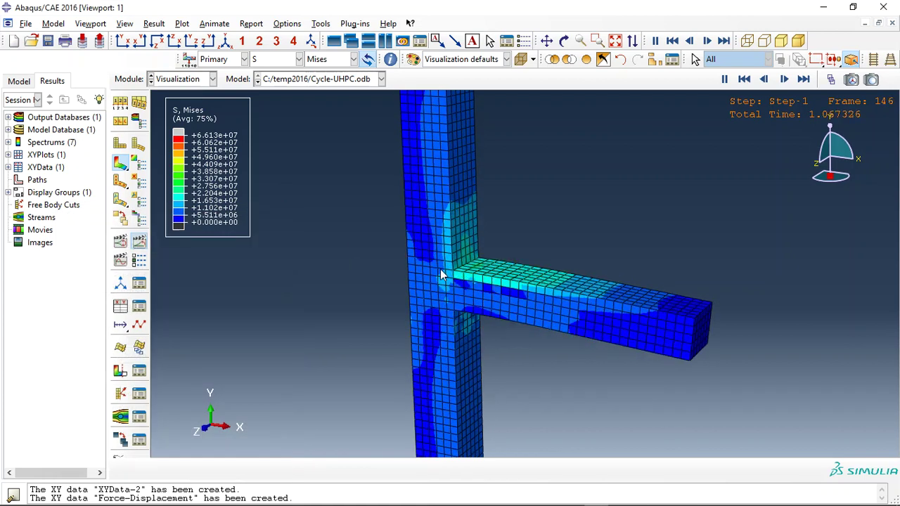
{"action": "scroll", "coordinate": [442, 275], "scroll_direction": "down", "scroll_amount": 2}
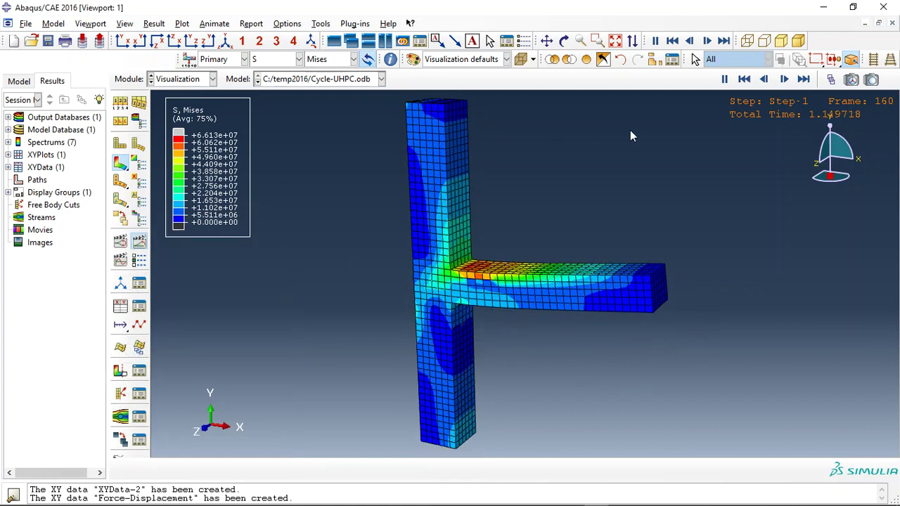
{"action": "left_click", "coordinate": [283, 60]}
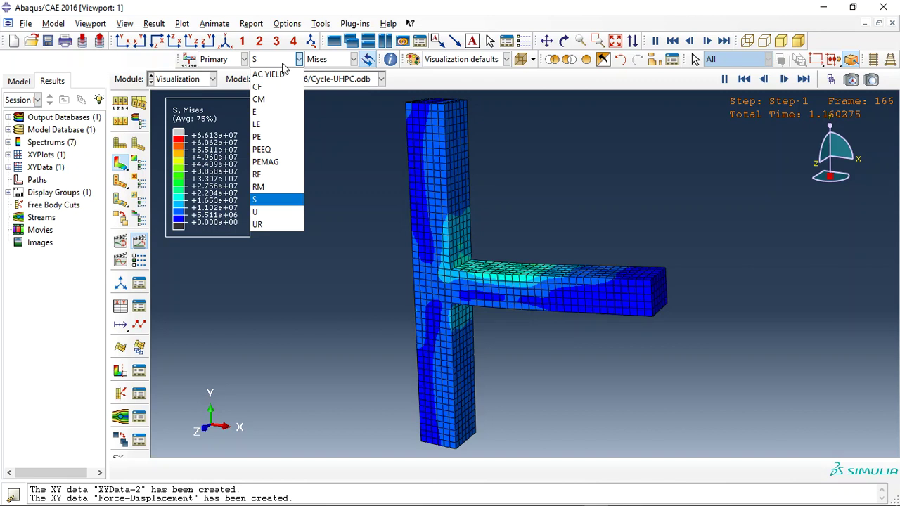
- Switch the contour from PEMAG to PEEQ plastic strain and jump to final frame 413
{"action": "left_click", "coordinate": [266, 161]}
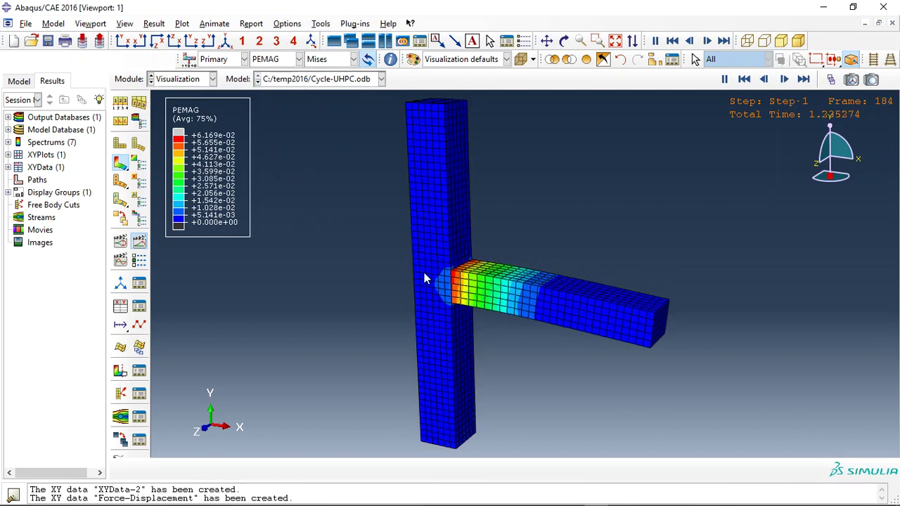
{"action": "left_click", "coordinate": [283, 59]}
{"action": "left_click", "coordinate": [275, 150]}
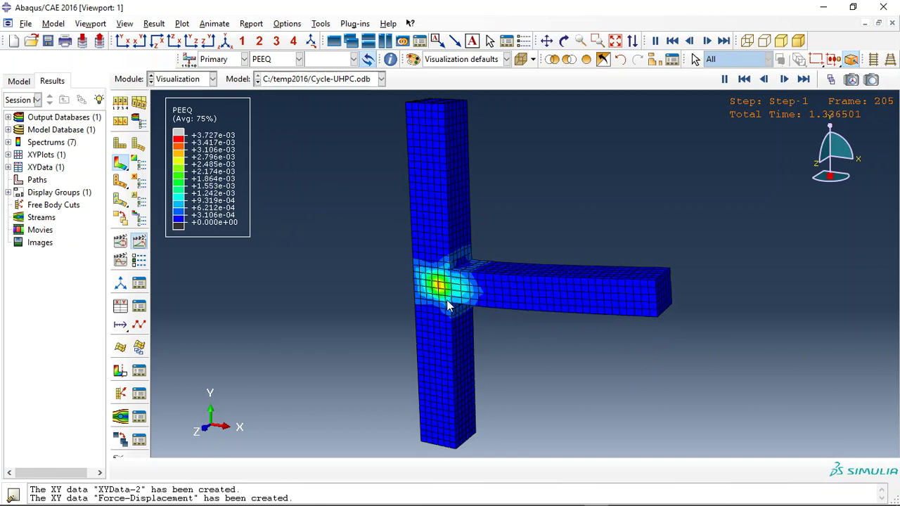
{"action": "scroll", "coordinate": [443, 295], "scroll_direction": "up", "scroll_amount": 4}
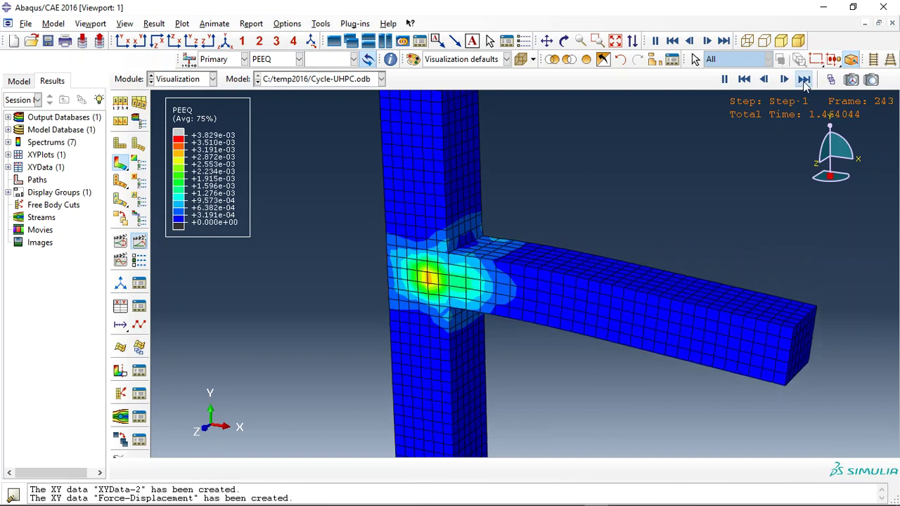
{"action": "left_click", "coordinate": [804, 80]}
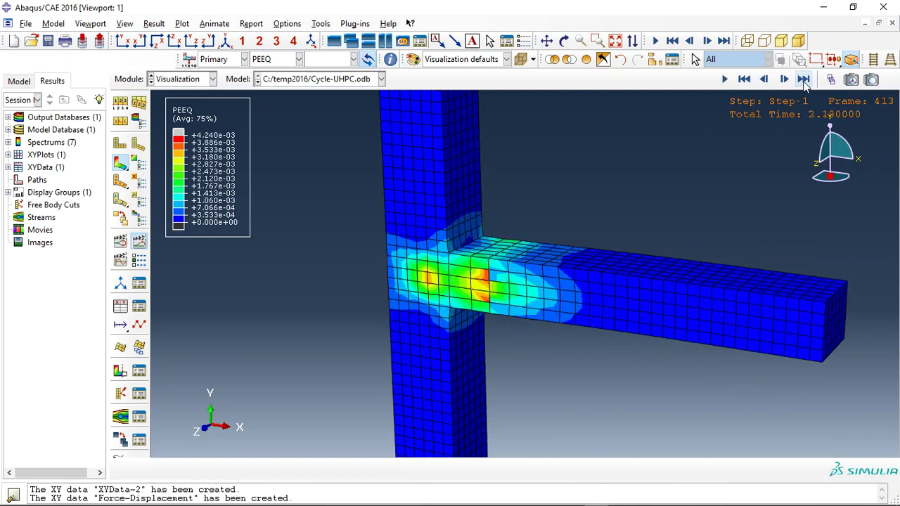
{"action": "left_click", "coordinate": [571, 61]}
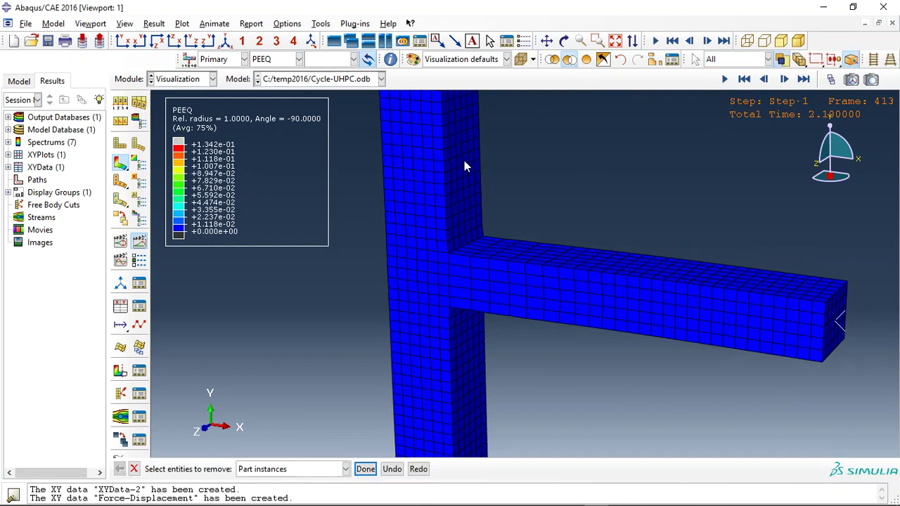
- Hide the concrete instance and show S Mises stress on the rebar cage alone
{"action": "left_click", "coordinate": [492, 175]}
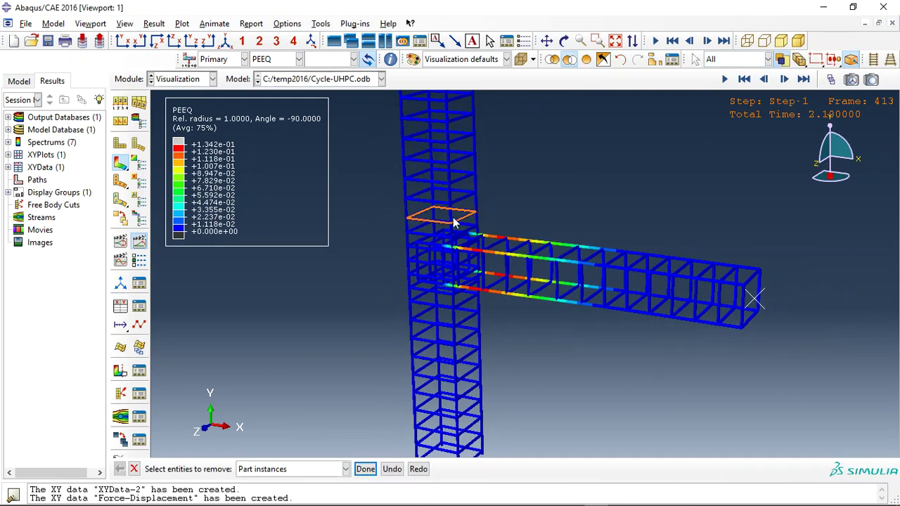
{"action": "left_click", "coordinate": [279, 60]}
{"action": "left_click", "coordinate": [264, 204]}
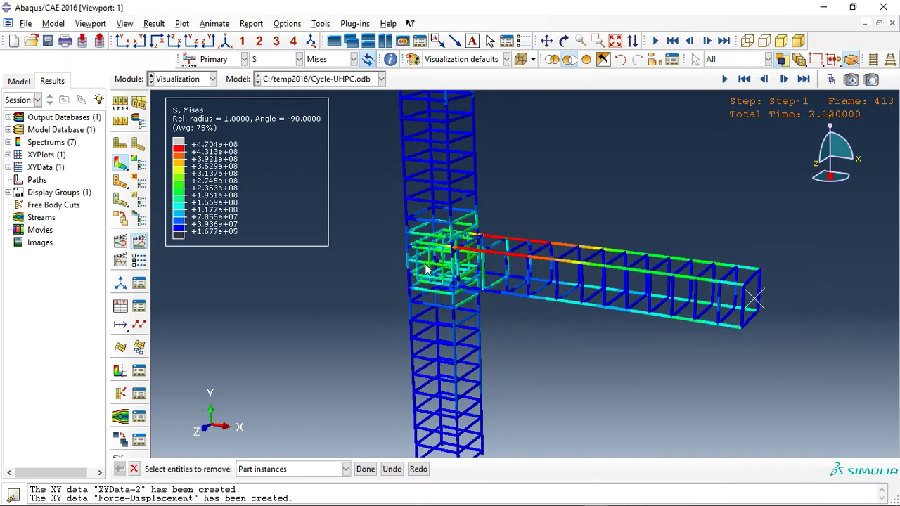
{"action": "scroll", "coordinate": [436, 263], "scroll_direction": "up", "scroll_amount": 2}
- Animate the rebar Mises stress to frame 413 and bring up the XY Data Manager
{"action": "left_click", "coordinate": [140, 241]}
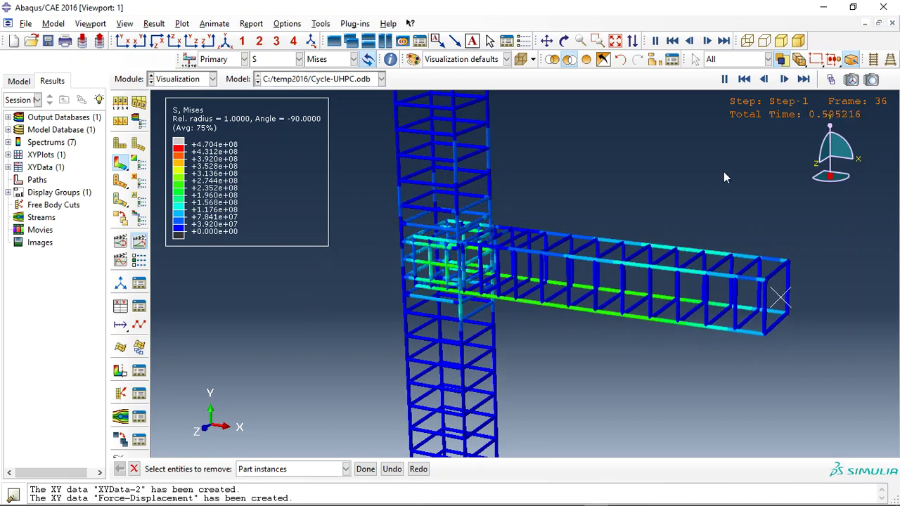
{"action": "left_click", "coordinate": [803, 79]}
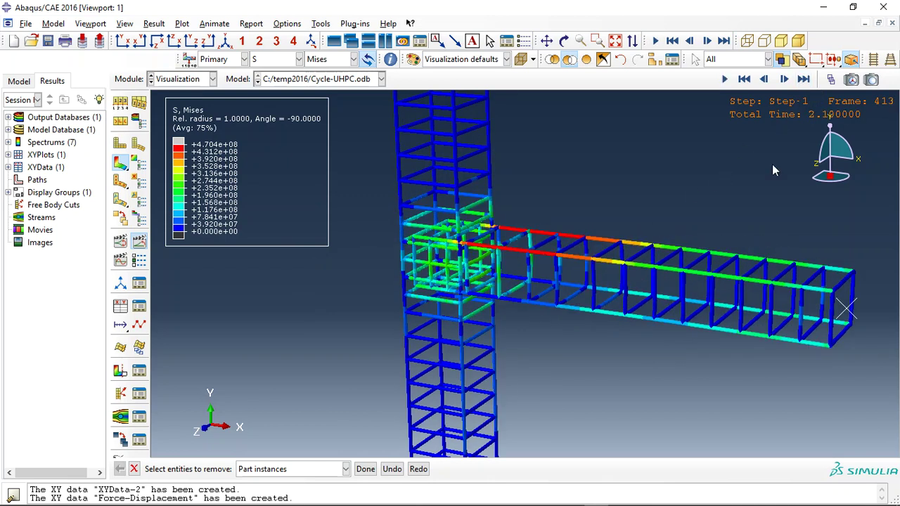
{"action": "scroll", "coordinate": [477, 271], "scroll_direction": "down", "scroll_amount": 3}
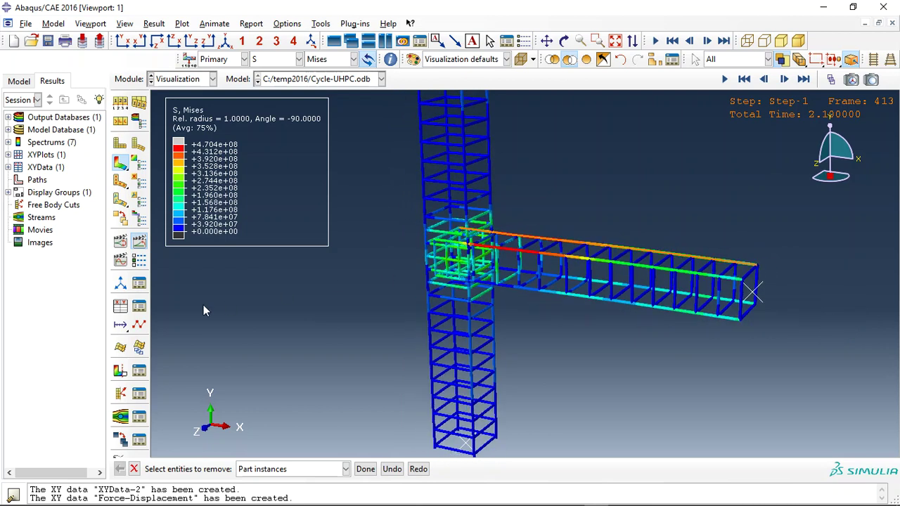
{"action": "left_click", "coordinate": [138, 309]}
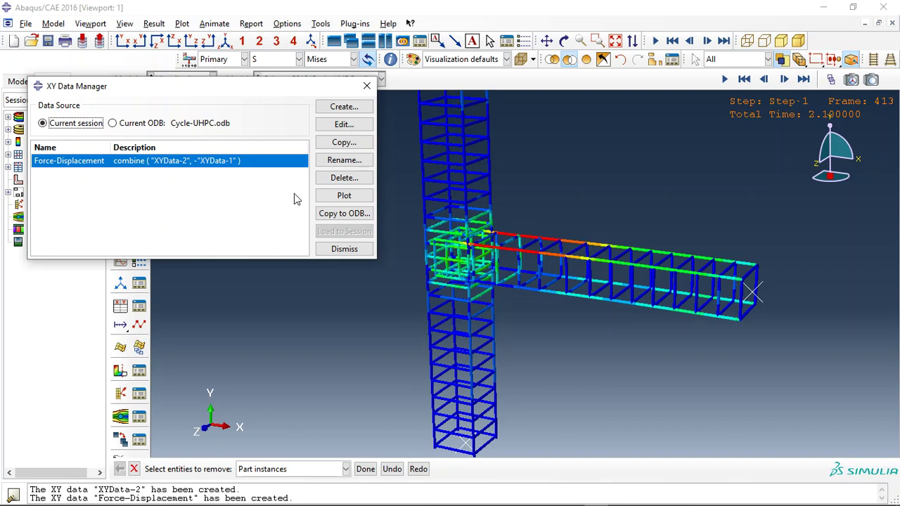
- Plot the Force-Displacement hysteresis loops, then return to the rebar cage's Mises contour
{"action": "left_click", "coordinate": [343, 195]}
{"action": "left_click", "coordinate": [366, 86]}
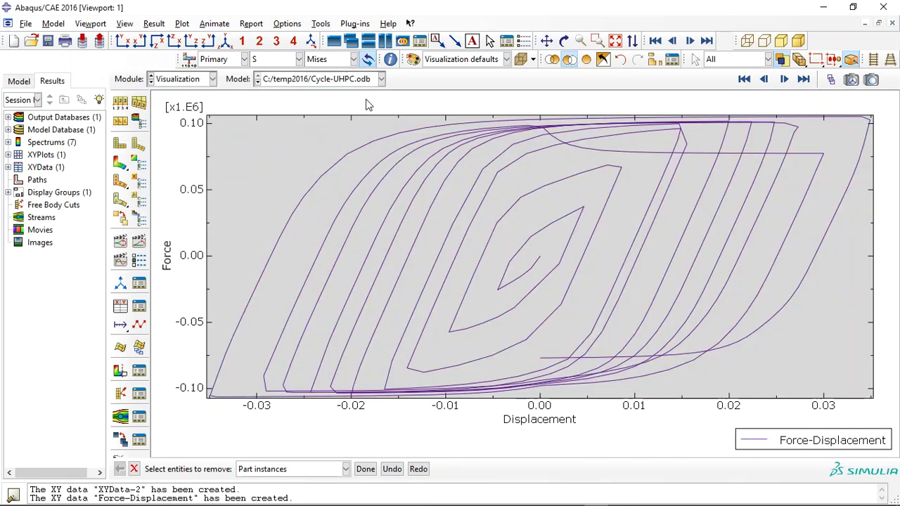
{"action": "scroll", "coordinate": [364, 262], "scroll_direction": "up", "scroll_amount": 2}
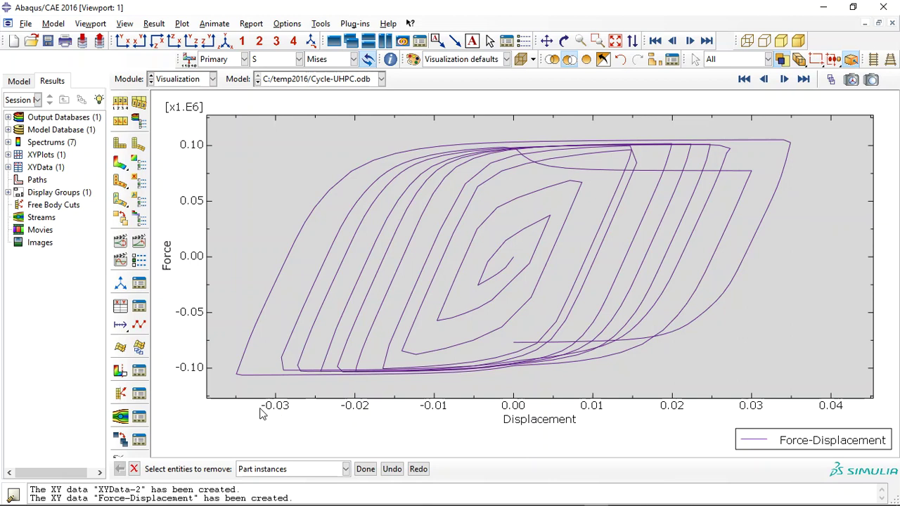
{"action": "scroll", "coordinate": [404, 304], "scroll_direction": "down", "scroll_amount": 1}
{"action": "scroll", "coordinate": [435, 317], "scroll_direction": "up", "scroll_amount": 1}
{"action": "scroll", "coordinate": [437, 320], "scroll_direction": "down", "scroll_amount": 1}
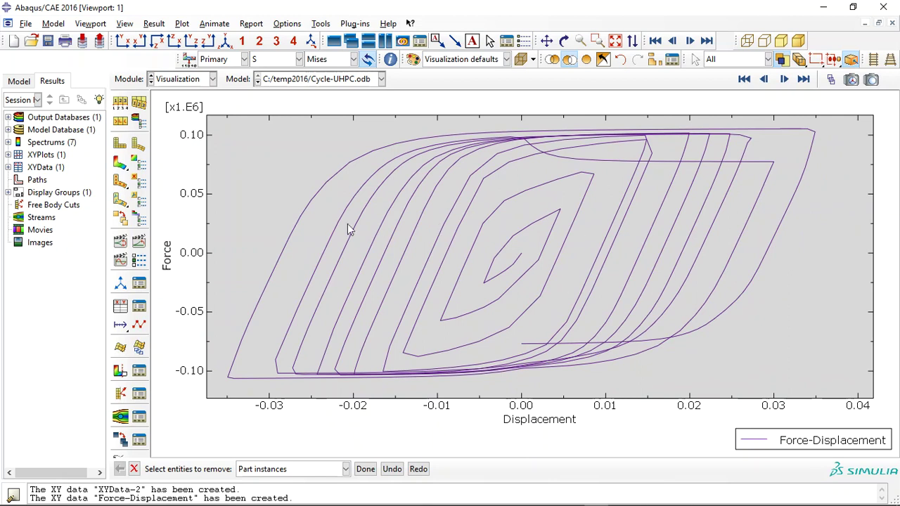
{"action": "left_click", "coordinate": [120, 165]}
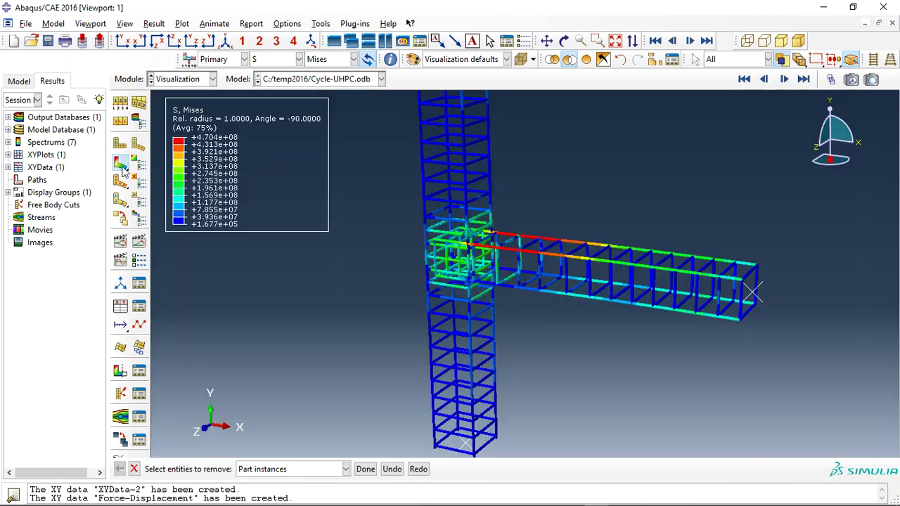
- Restore all instances and contour the full joint by U Magnitude, peaking at 4.852e-02
{"action": "scroll", "coordinate": [494, 328], "scroll_direction": "down", "scroll_amount": 3}
{"action": "left_click", "coordinate": [585, 59]}
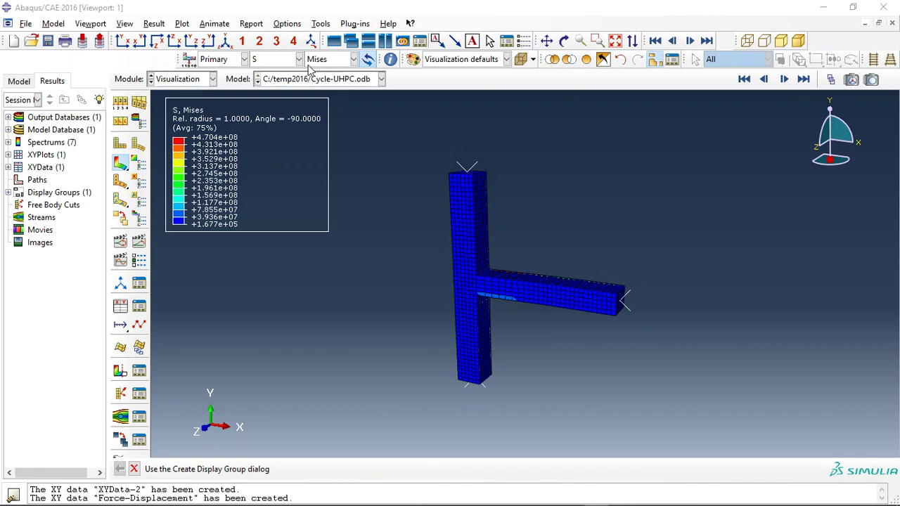
{"action": "left_click", "coordinate": [299, 59]}
{"action": "left_click", "coordinate": [274, 211]}
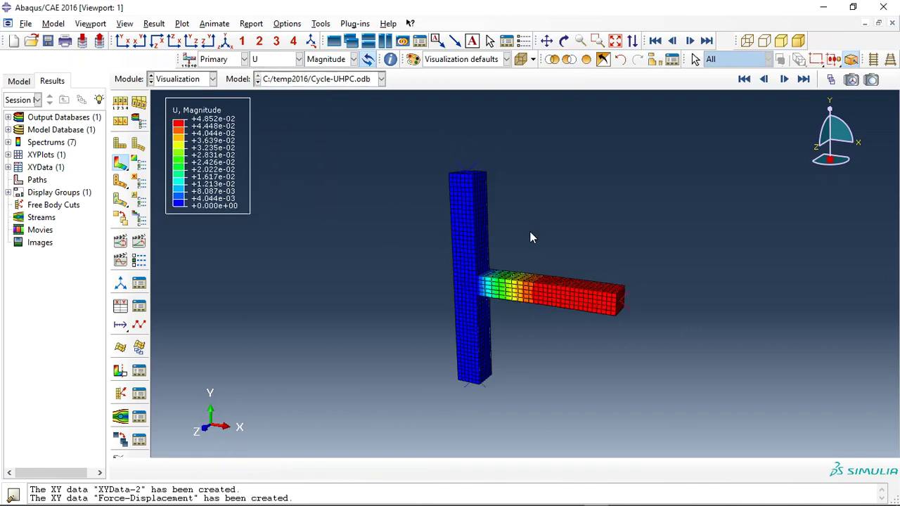
{"action": "scroll", "coordinate": [521, 318], "scroll_direction": "up", "scroll_amount": 2}
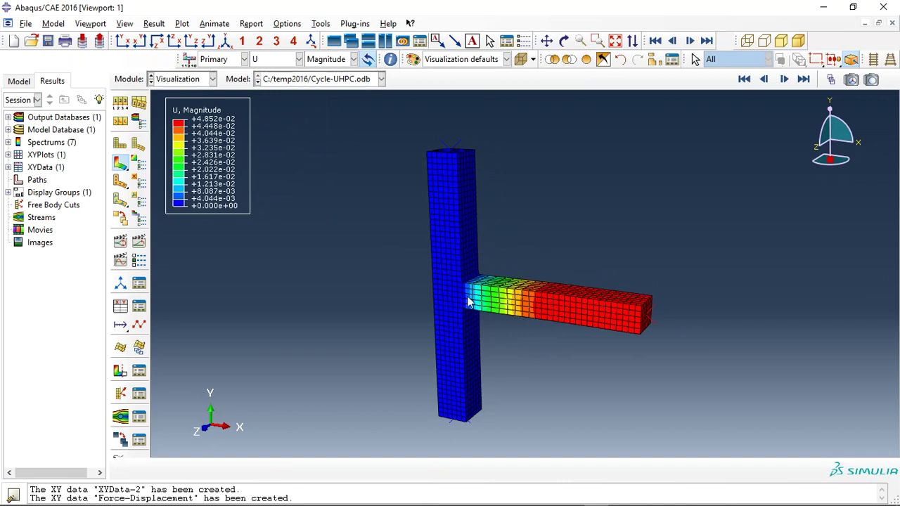
{"action": "scroll", "coordinate": [455, 312], "scroll_direction": "up", "scroll_amount": 1}
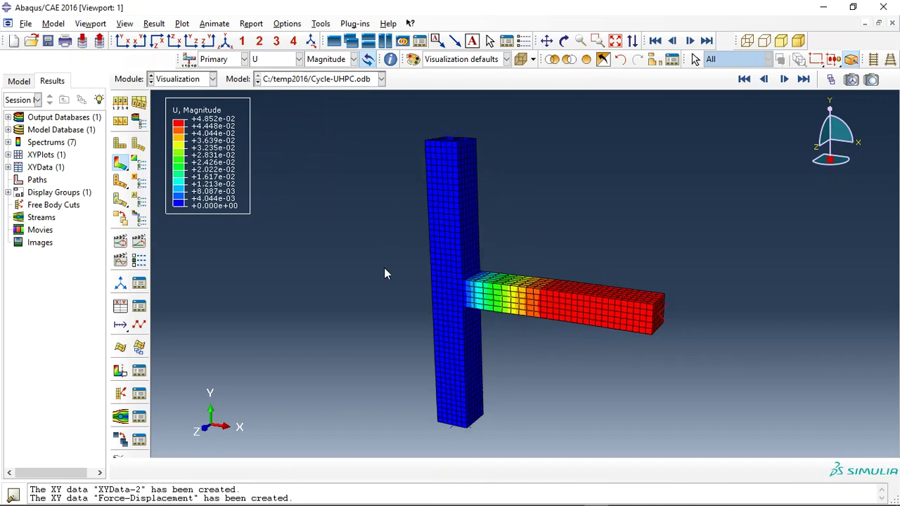
- In Edge, open the abaqusfem.com post on the UHPC beam-column joint under cyclic loading
{"action": "left_click", "coordinate": [109, 496]}
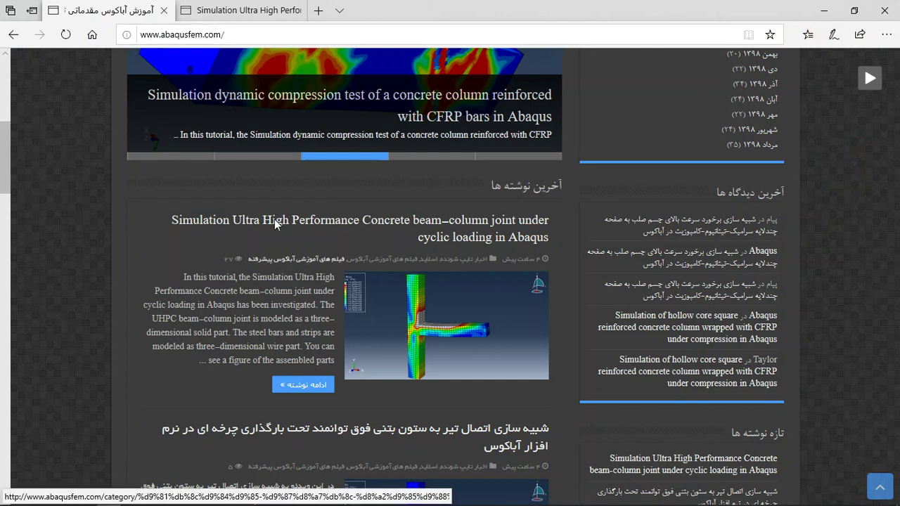
{"action": "scroll", "coordinate": [356, 238], "scroll_direction": "up", "scroll_amount": 5}
{"action": "scroll", "coordinate": [187, 175], "scroll_direction": "up", "scroll_amount": 1}
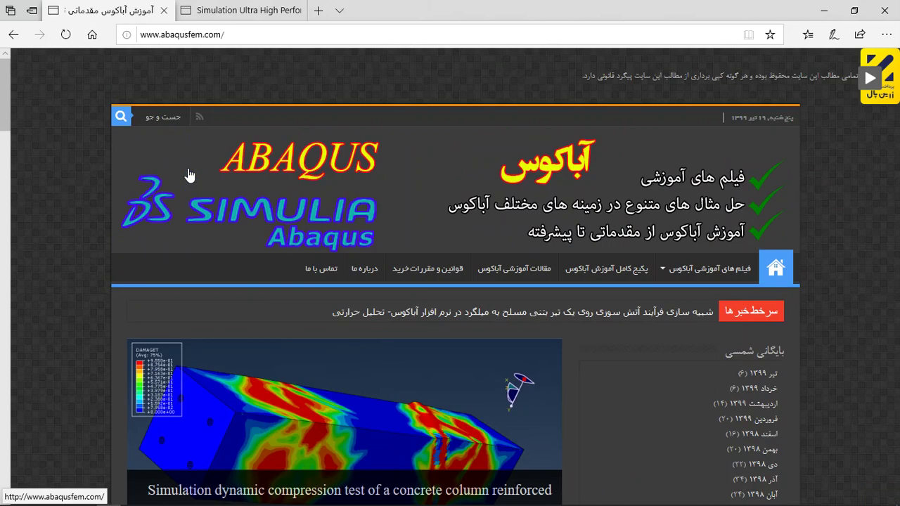
{"action": "scroll", "coordinate": [225, 251], "scroll_direction": "down", "scroll_amount": 4}
{"action": "scroll", "coordinate": [232, 250], "scroll_direction": "down", "scroll_amount": 2}
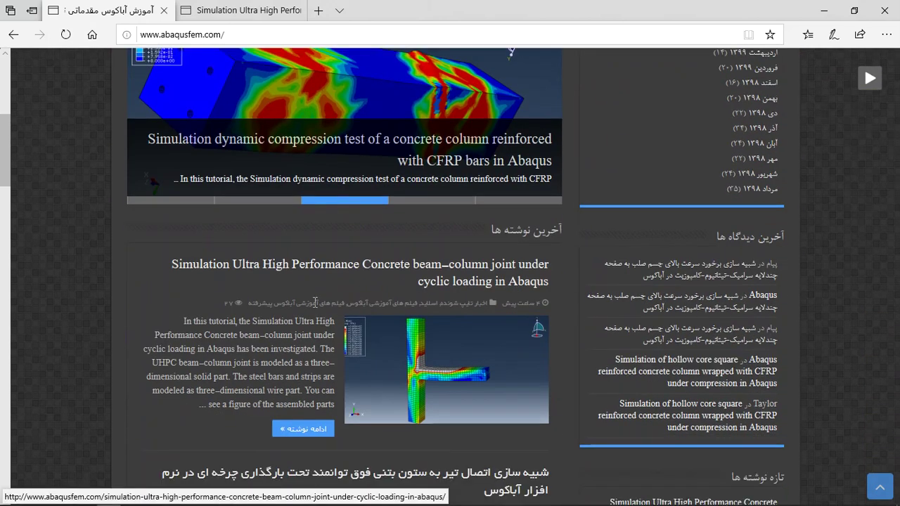
{"action": "left_click", "coordinate": [301, 387]}
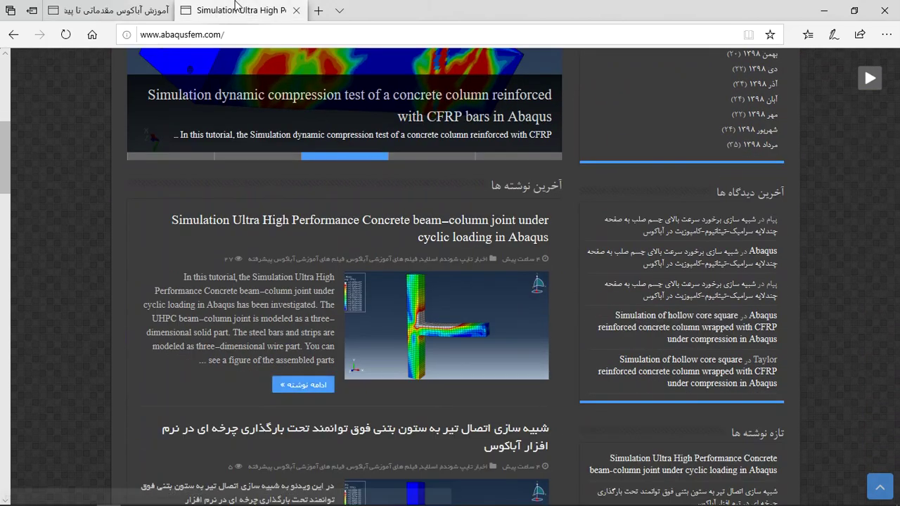
{"action": "scroll", "coordinate": [400, 334], "scroll_direction": "down", "scroll_amount": 5}
- Scroll past the introduction and result figures to the Thirty US Dollars pricing paragraph
{"action": "scroll", "coordinate": [401, 288], "scroll_direction": "down", "scroll_amount": 2}
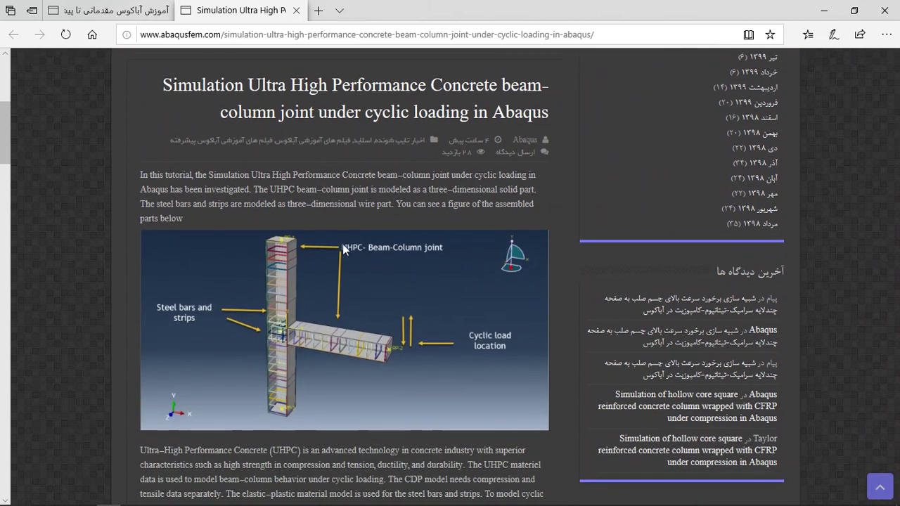
{"action": "left_click_drag", "start_coordinate": [267, 180], "coordinate": [345, 201]}
{"action": "left_click", "coordinate": [347, 203]}
{"action": "scroll", "coordinate": [324, 255], "scroll_direction": "down", "scroll_amount": 2}
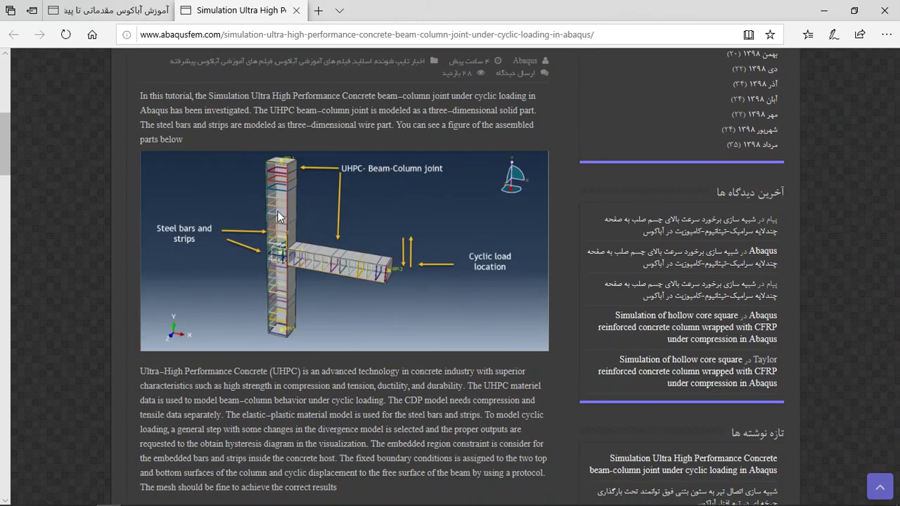
{"action": "scroll", "coordinate": [281, 225], "scroll_direction": "down", "scroll_amount": 4}
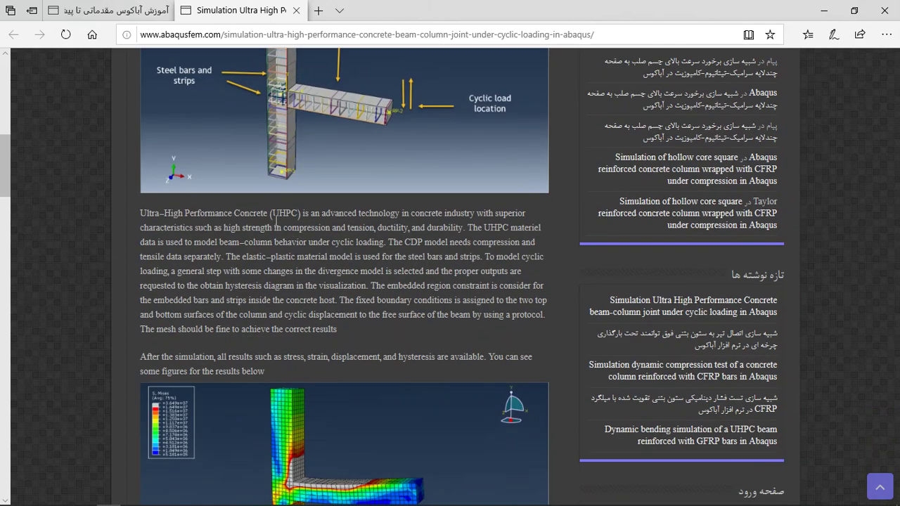
{"action": "scroll", "coordinate": [285, 243], "scroll_direction": "down", "scroll_amount": 4}
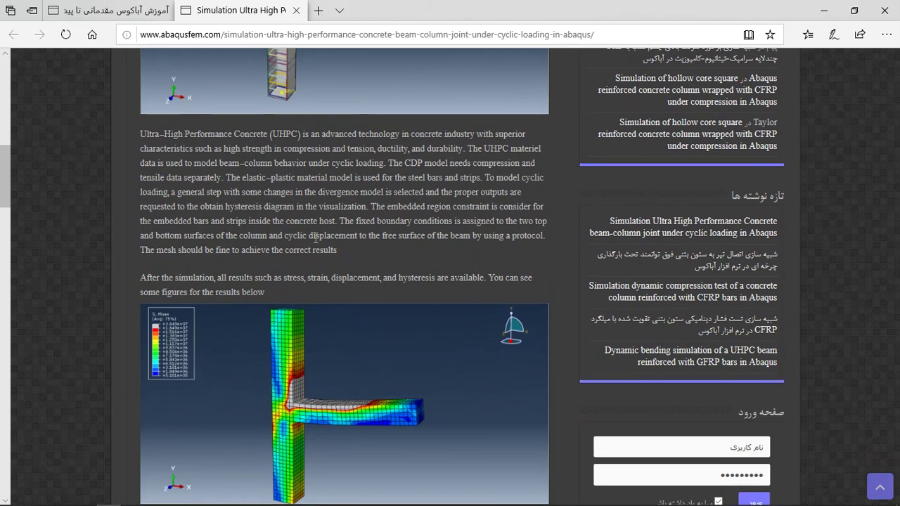
{"action": "scroll", "coordinate": [273, 203], "scroll_direction": "down", "scroll_amount": 2}
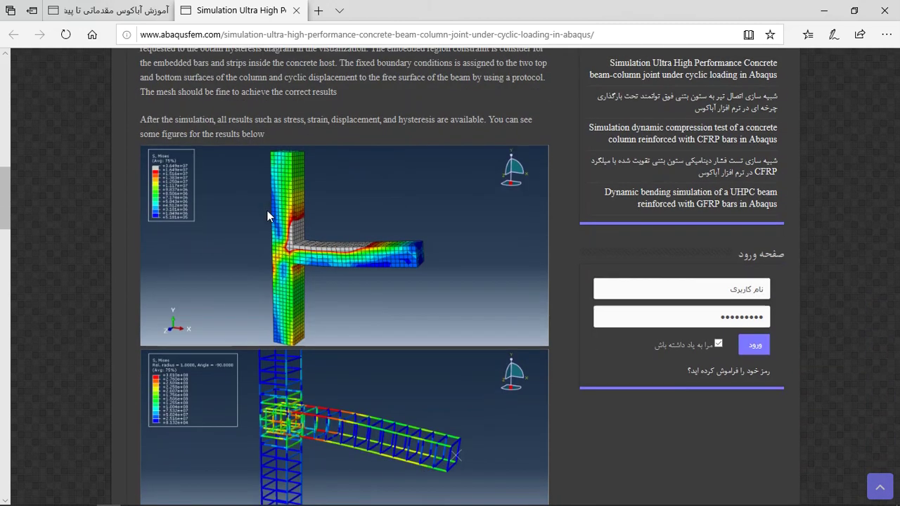
{"action": "scroll", "coordinate": [310, 264], "scroll_direction": "down", "scroll_amount": 18}
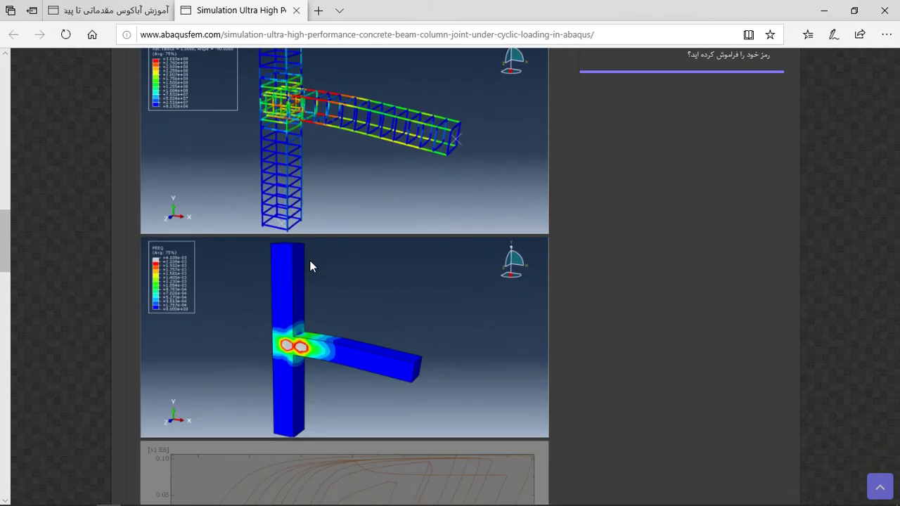
{"action": "scroll", "coordinate": [312, 264], "scroll_direction": "down", "scroll_amount": 6}
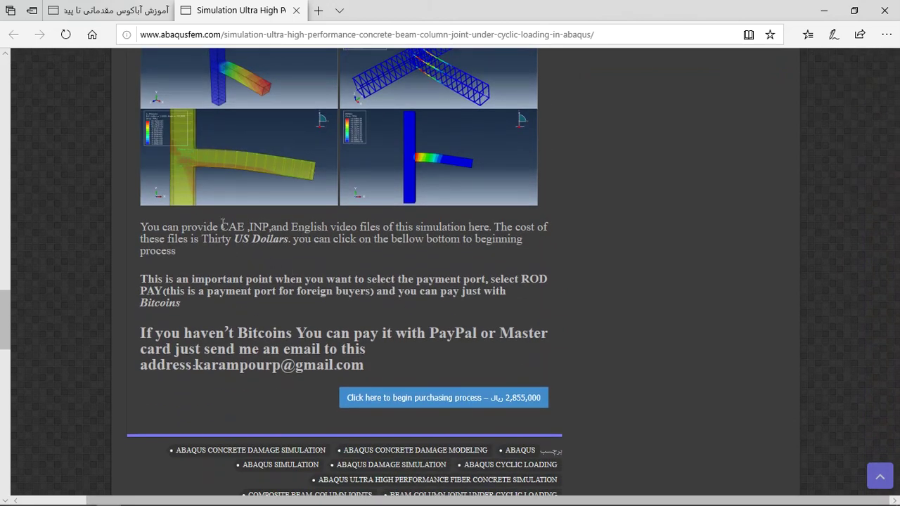
- Highlight the pricing note, the PayPal or Master card option, and the author's contact e-mail
{"action": "left_click_drag", "start_coordinate": [224, 222], "coordinate": [525, 240]}
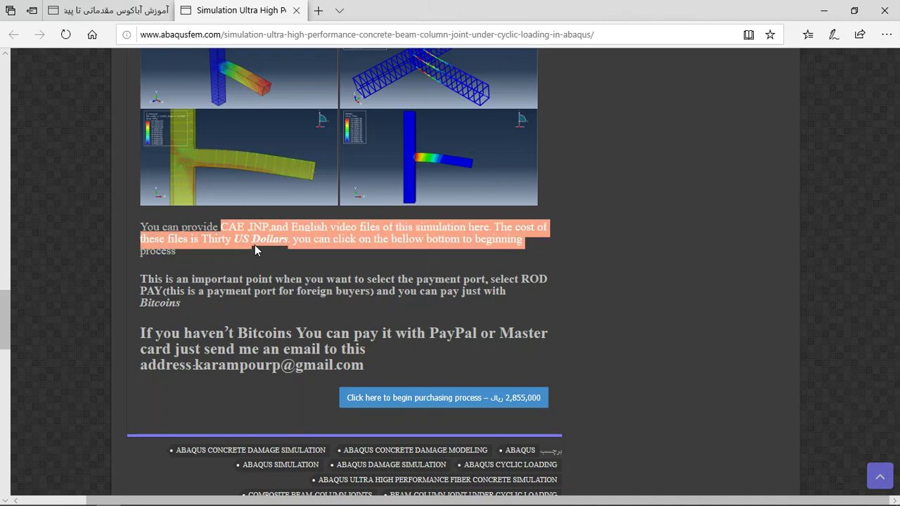
{"action": "left_click", "coordinate": [297, 241]}
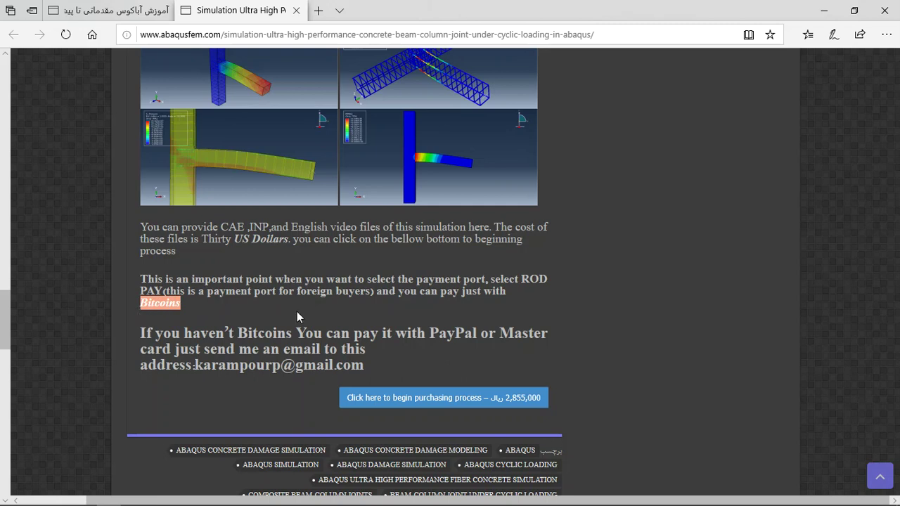
{"action": "left_click", "coordinate": [418, 335]}
{"action": "left_click_drag", "start_coordinate": [430, 335], "coordinate": [541, 336]}
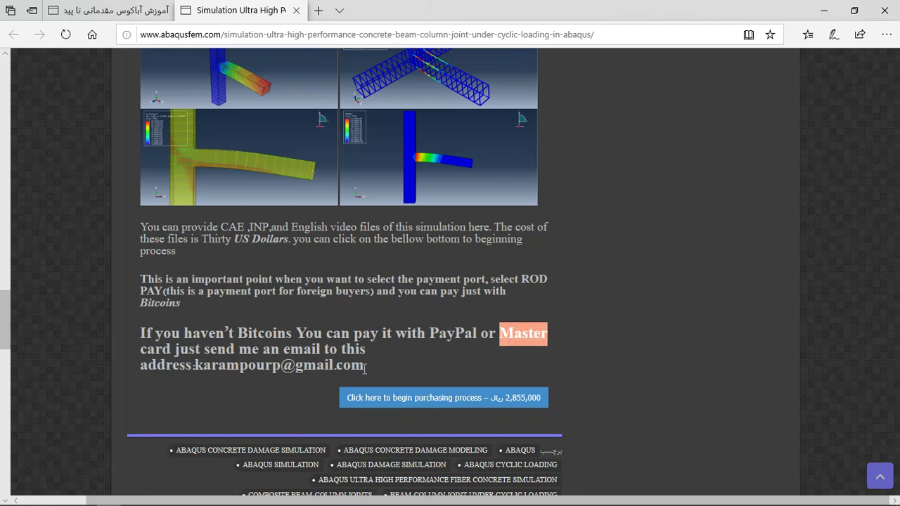
{"action": "left_click_drag", "start_coordinate": [365, 368], "coordinate": [194, 365]}
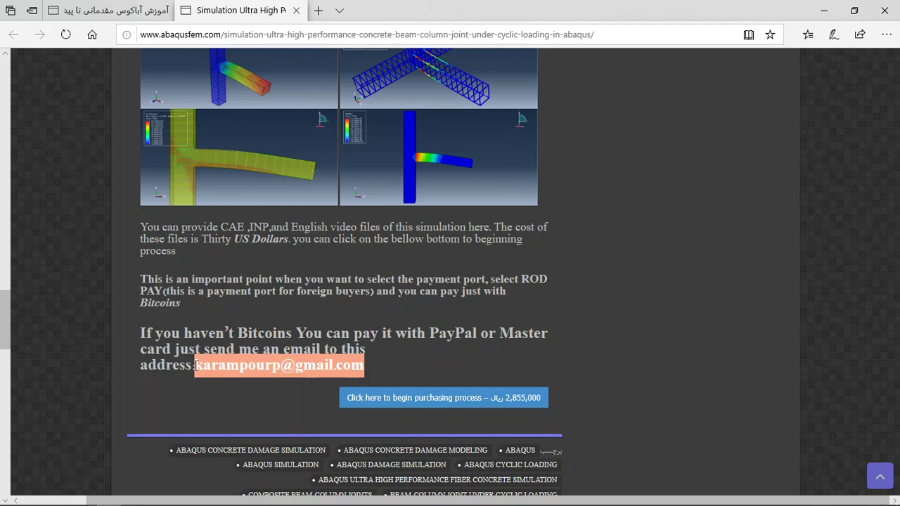